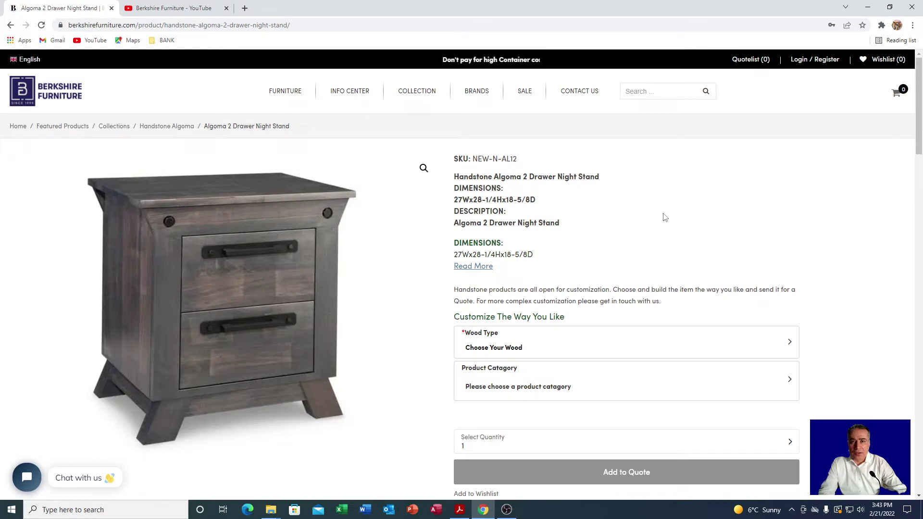
Scroll the Algoma 2 Drawer Night Stand page down and back to its customization options
scroll(665, 217, down, 1)
scroll(470, 402, up, 1)
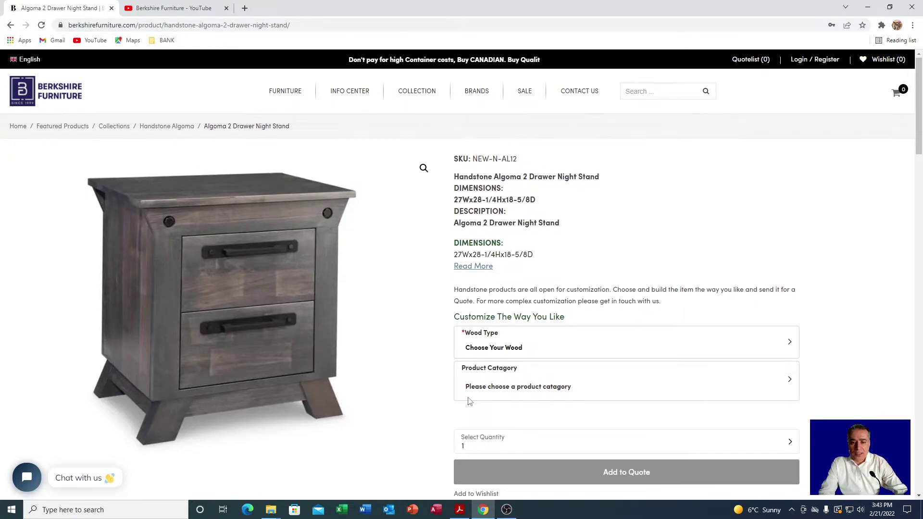
Highlight and clear the 'Customize The Way You Like' heading, then bring the page footer into view
triple_click(461, 317)
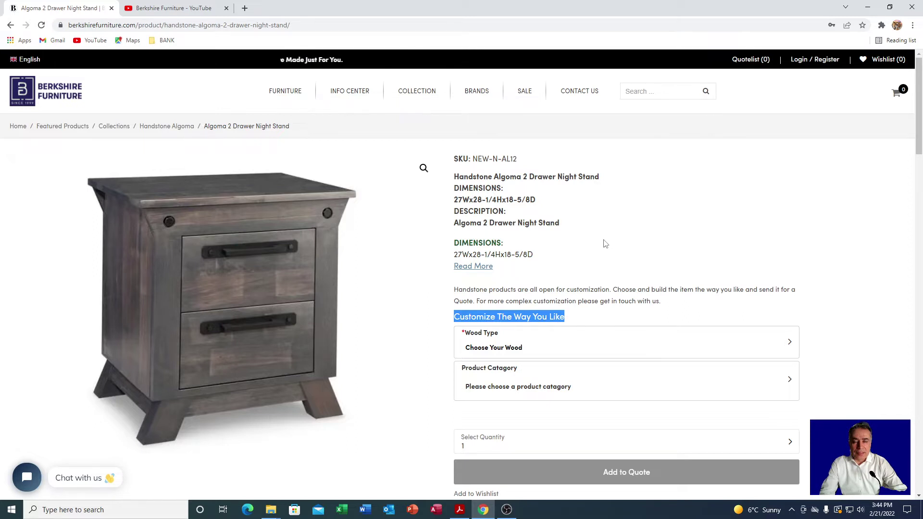
click(605, 244)
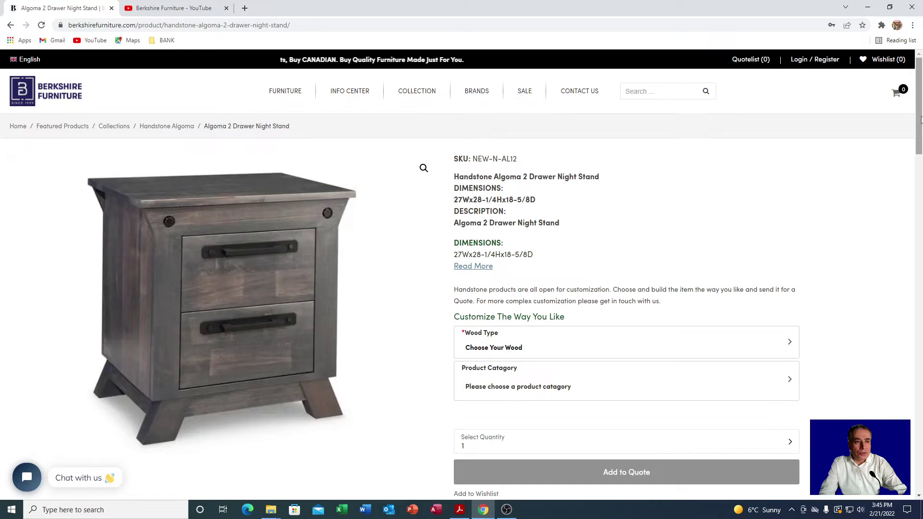
drag(921, 119, 735, 441)
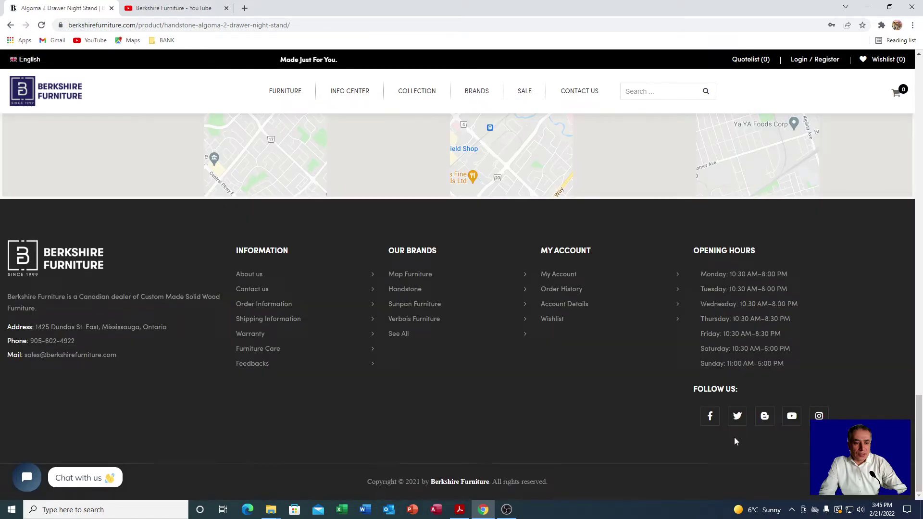
click(791, 418)
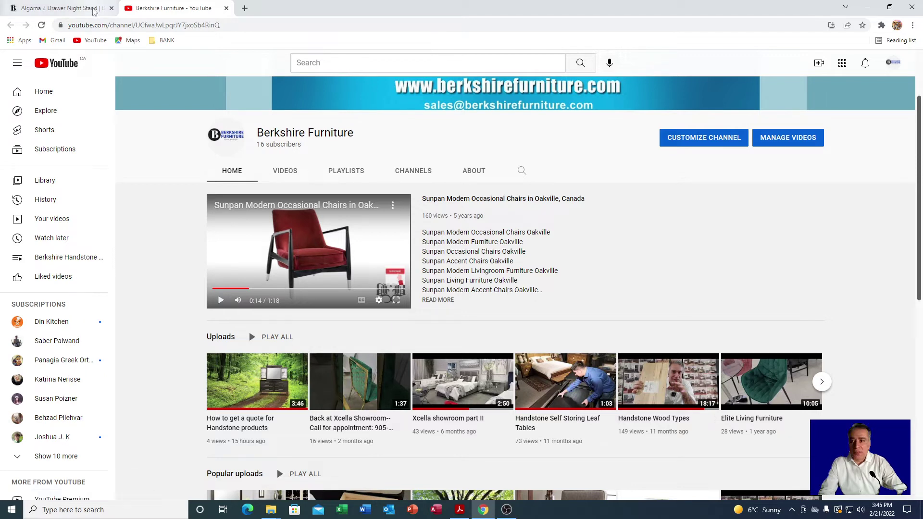
Return to the night stand page, highlight the customization heading, and bring up the wood choices
click(93, 10)
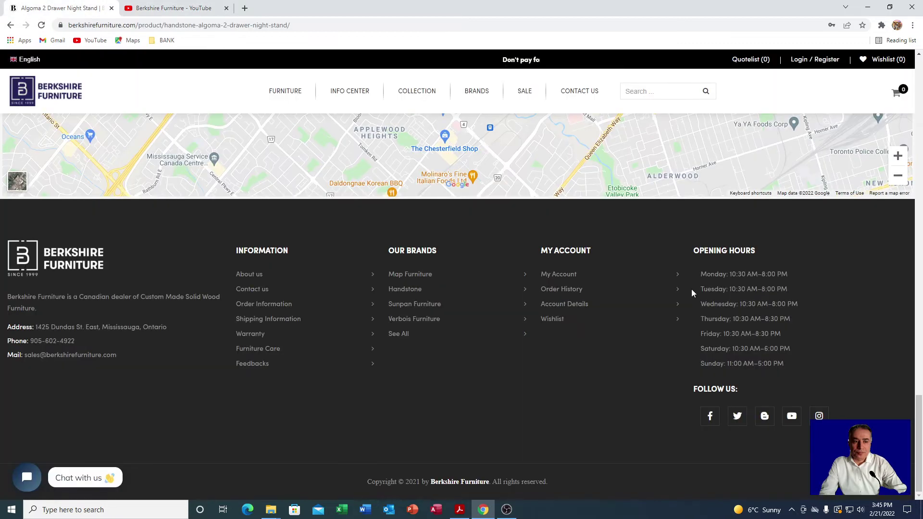
scroll(692, 290, up, 10)
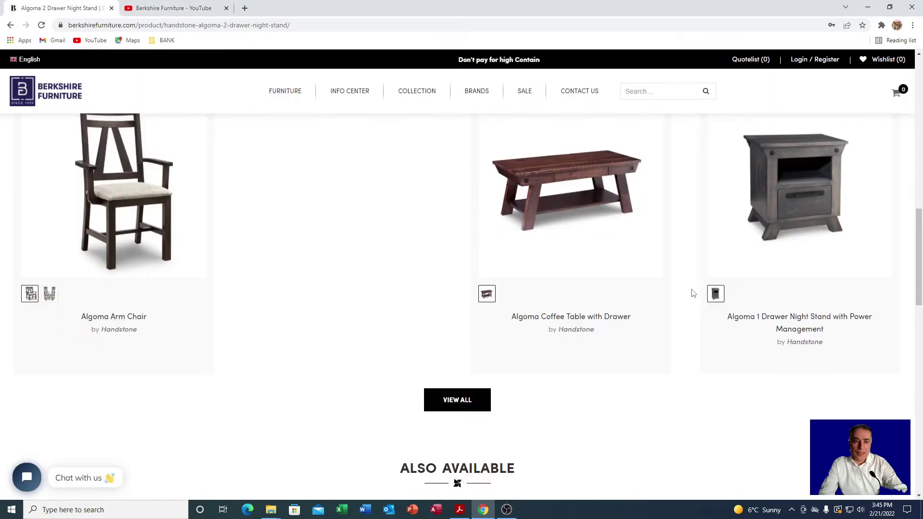
scroll(694, 293, up, 15)
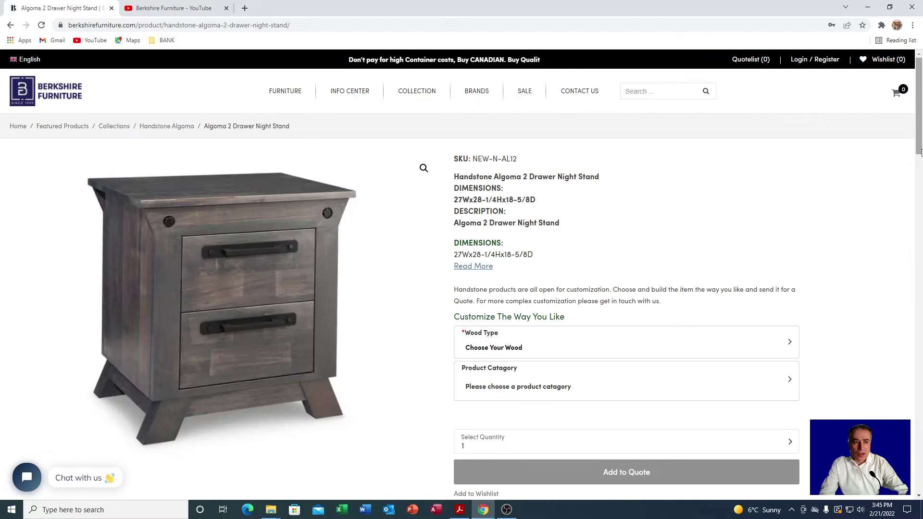
drag(921, 152, 921, 154)
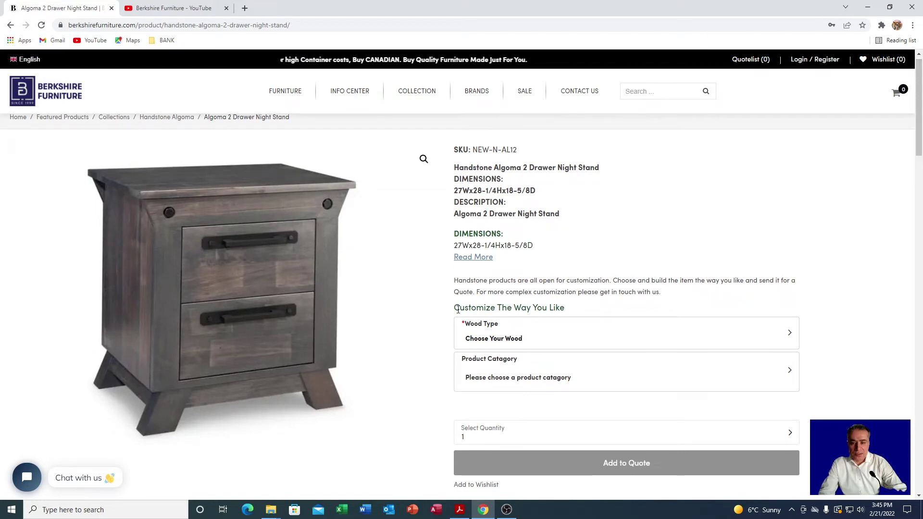
drag(459, 310, 577, 313)
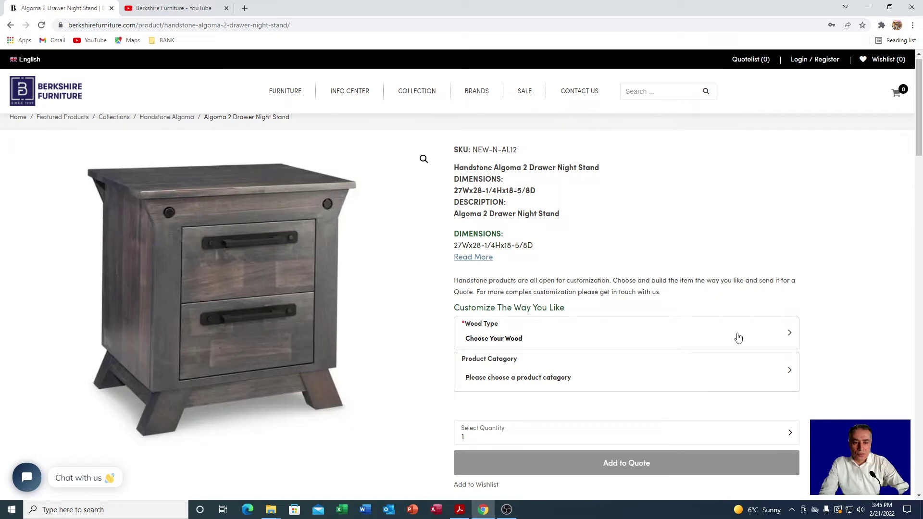
click(537, 340)
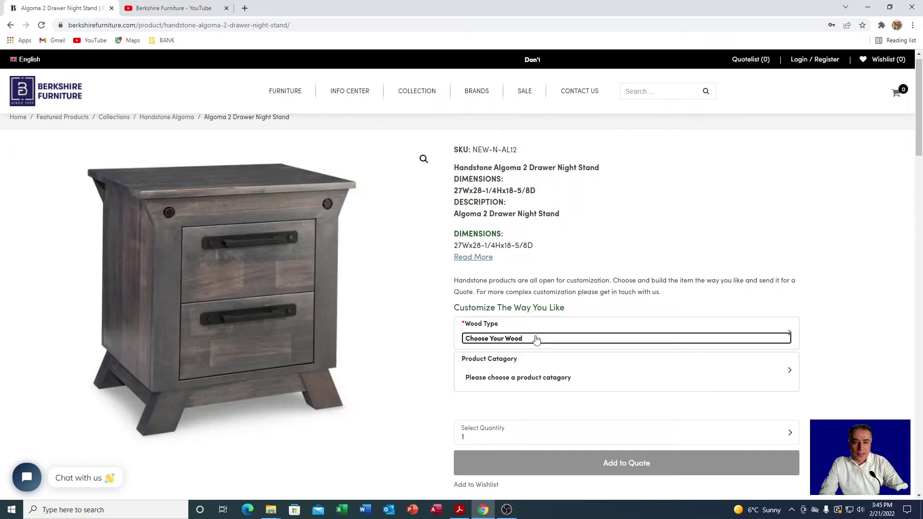
Choose Heritage Maple as the night stand's wood type from the wood panel
click(537, 339)
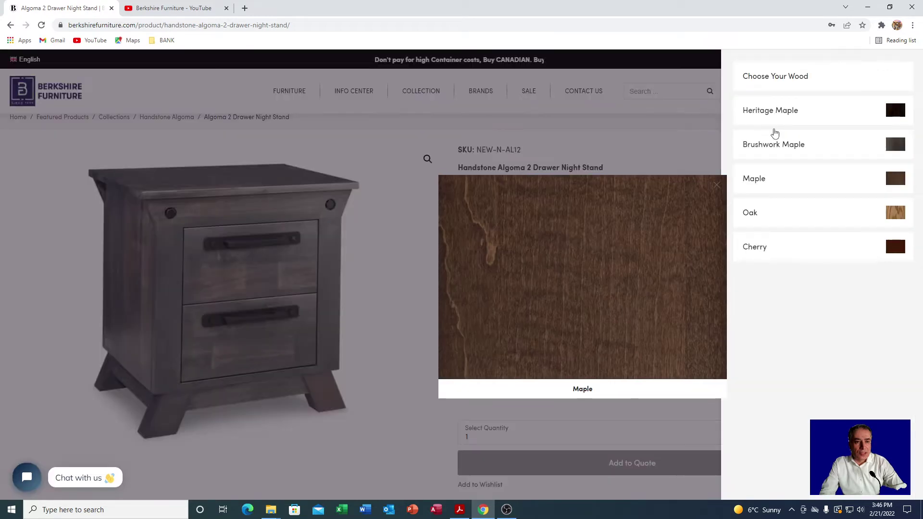
mouse_move(762, 118)
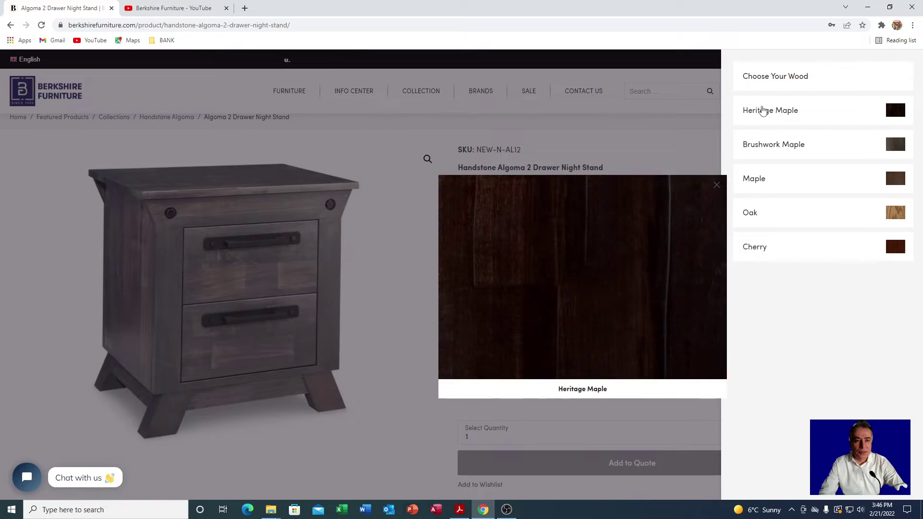
click(764, 110)
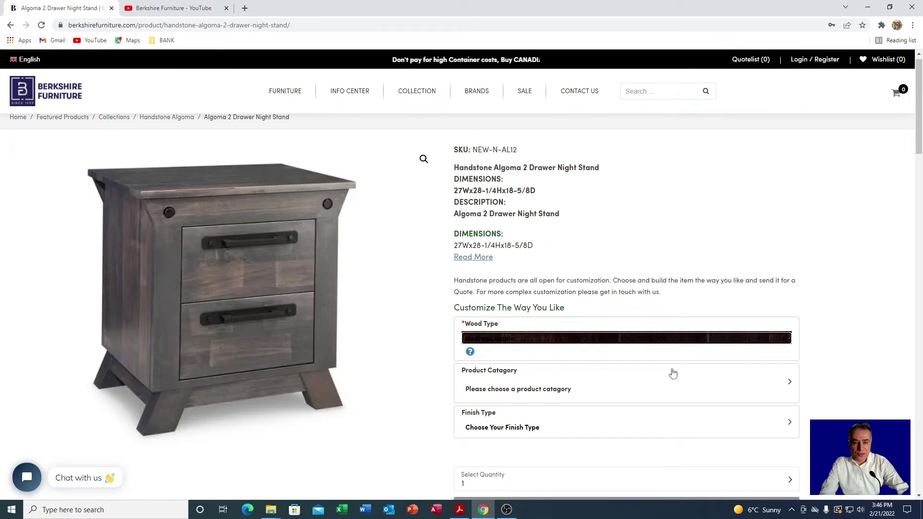
Set the product category to Bedroom and the bedroom item type to Nightstand
scroll(673, 374, down, 3)
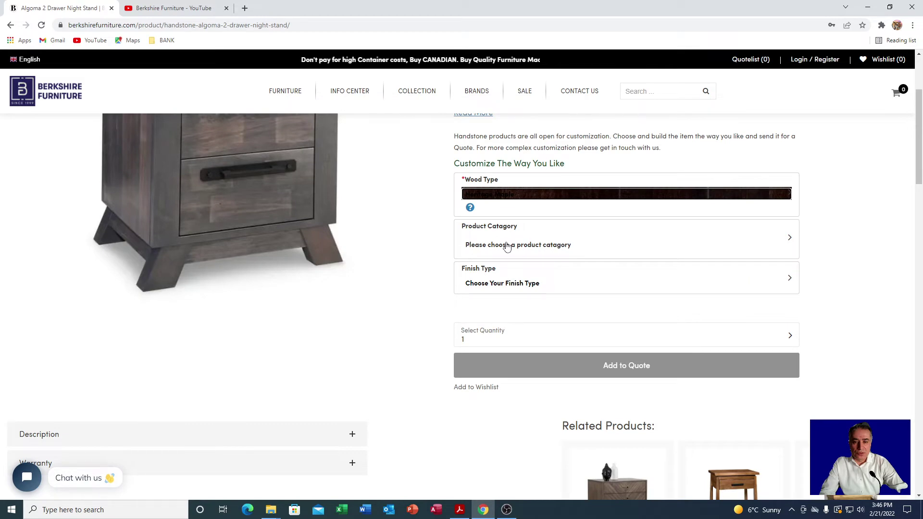
scroll(772, 278, up, 3)
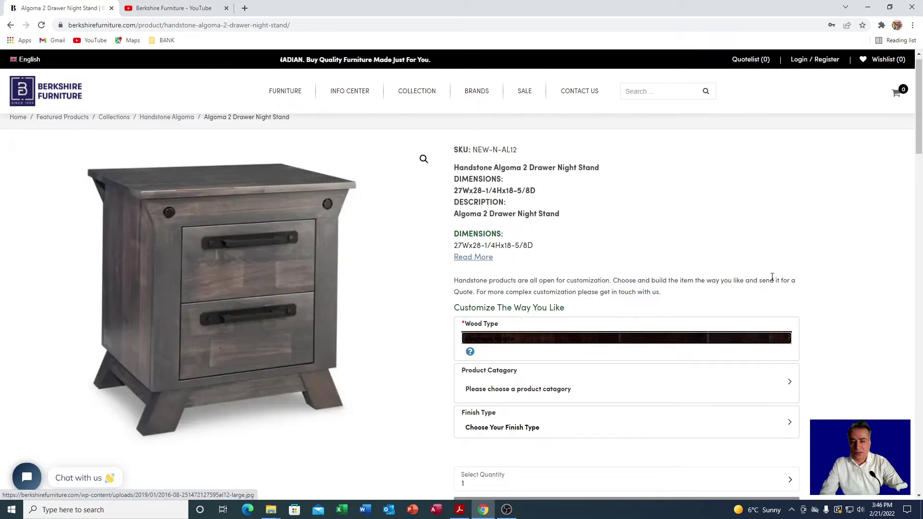
scroll(673, 288, down, 2)
click(559, 296)
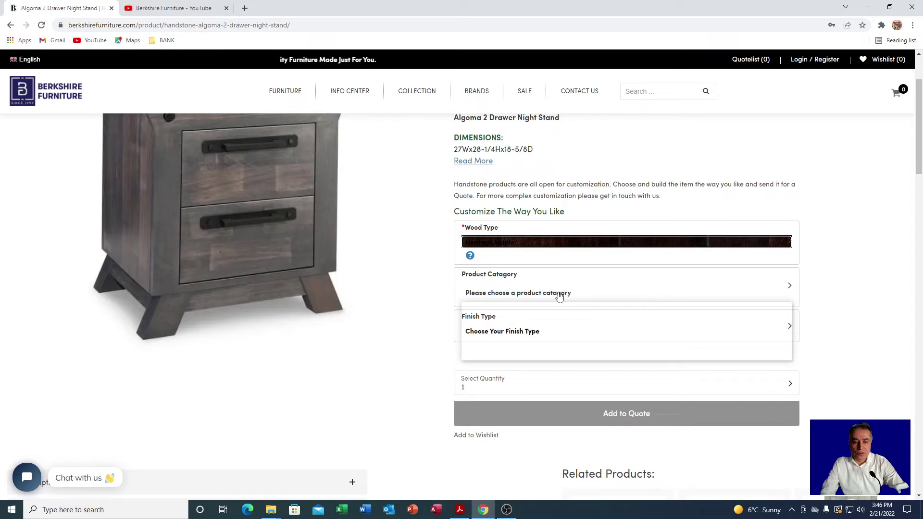
click(562, 327)
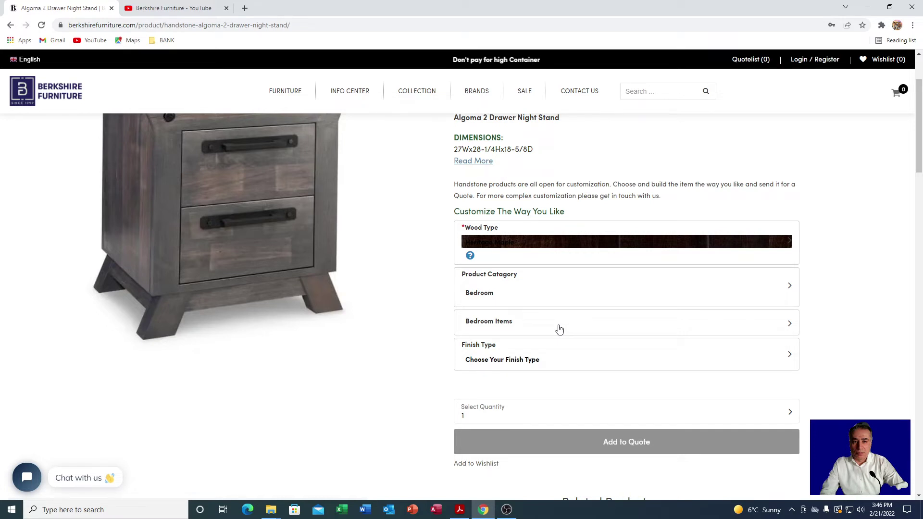
click(559, 330)
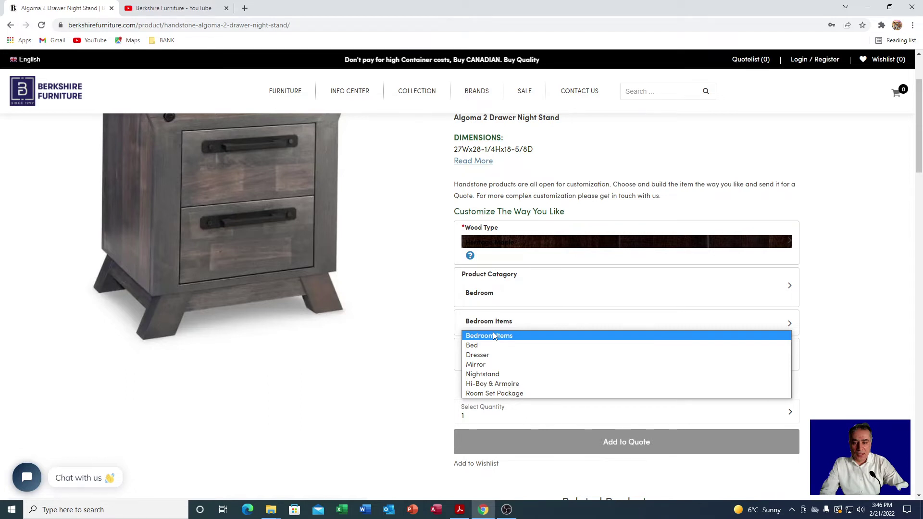
click(484, 374)
scroll(512, 316, down, 1)
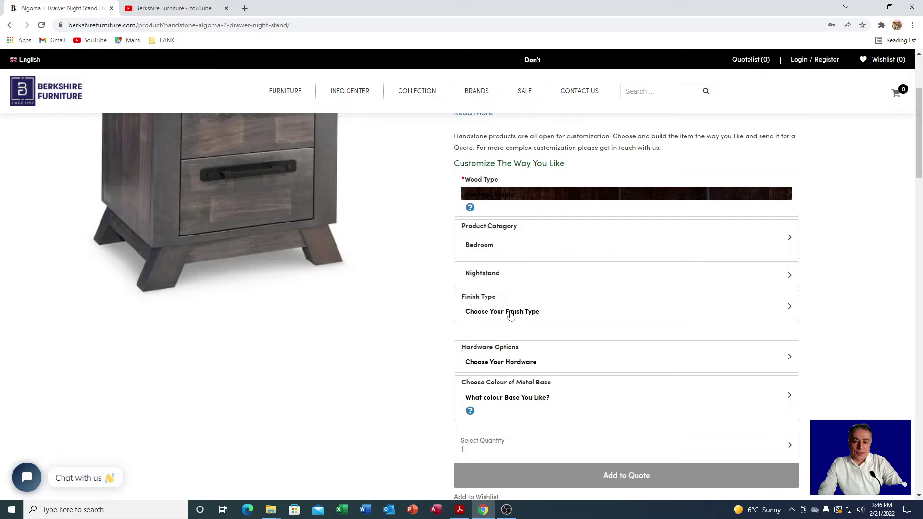
Pick Platinum in the Choose Your Finish Type panel for the nightstand
click(512, 316)
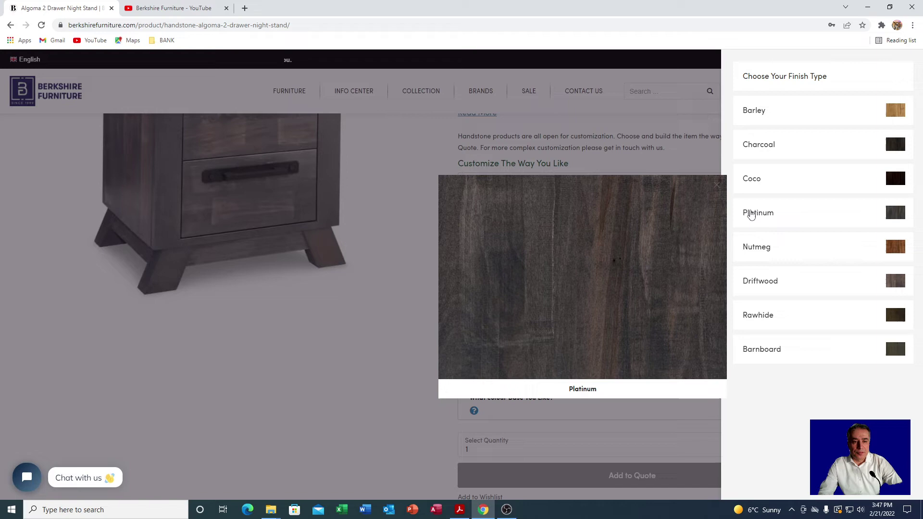
click(752, 214)
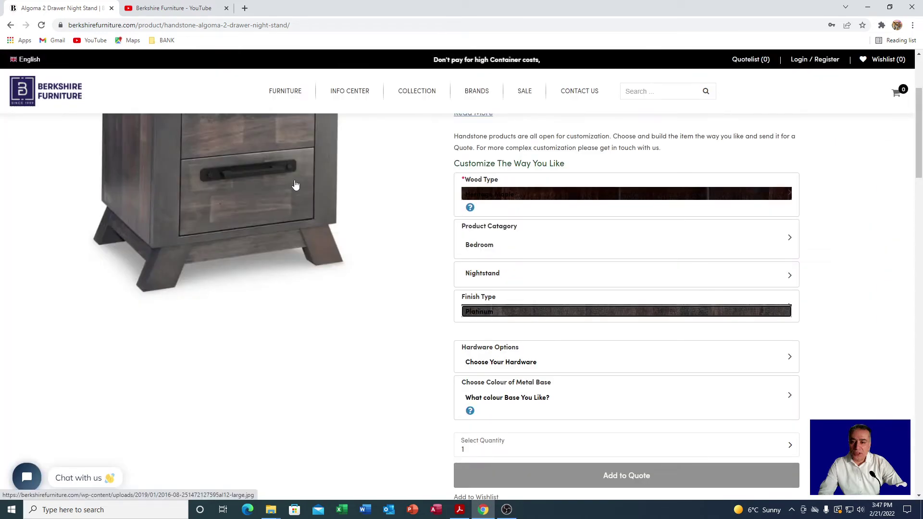
scroll(300, 289, up, 2)
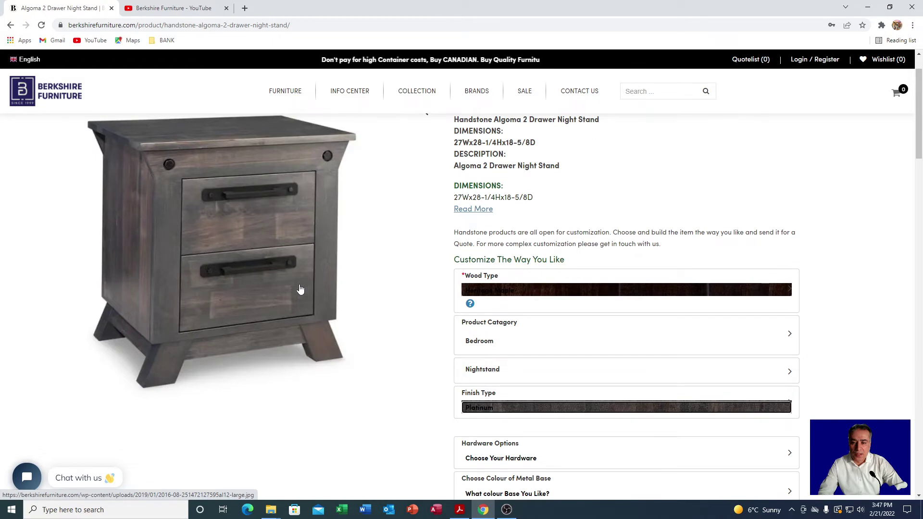
scroll(300, 289, down, 3)
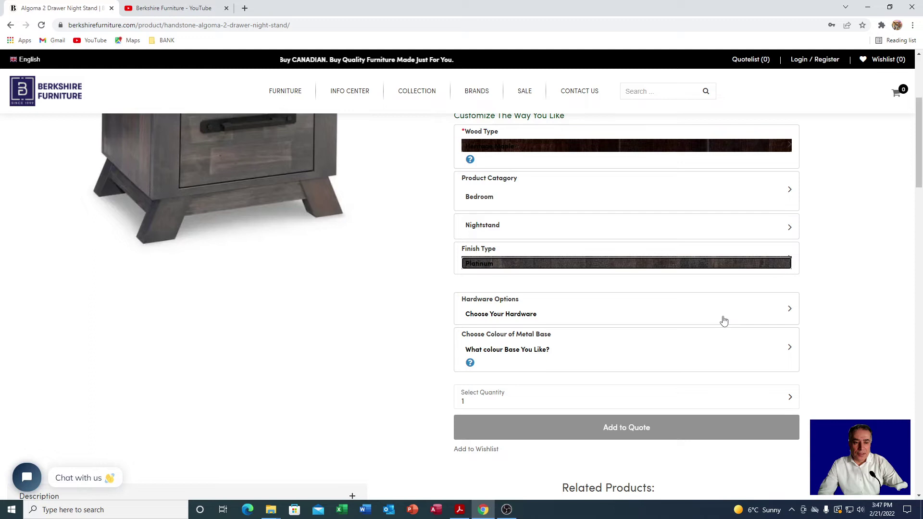
Select the H18 handle in the Choose Your Hardware panel
click(724, 321)
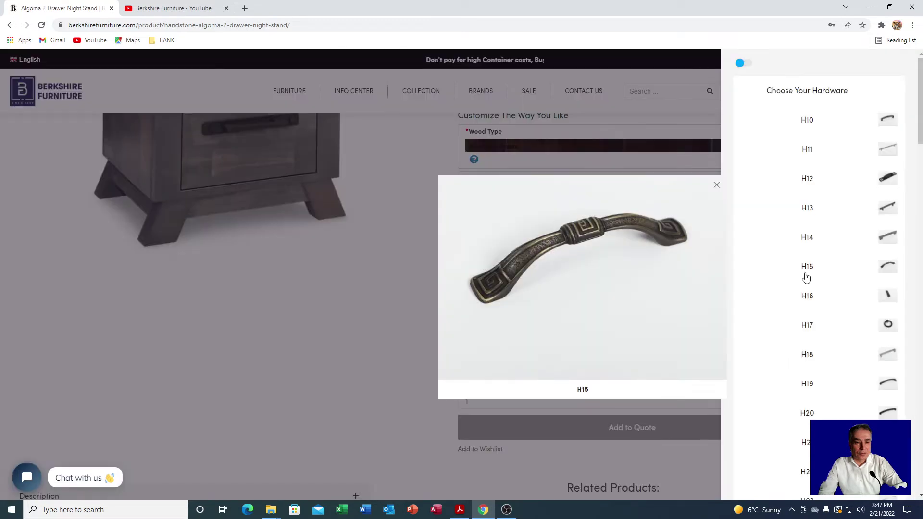
click(808, 355)
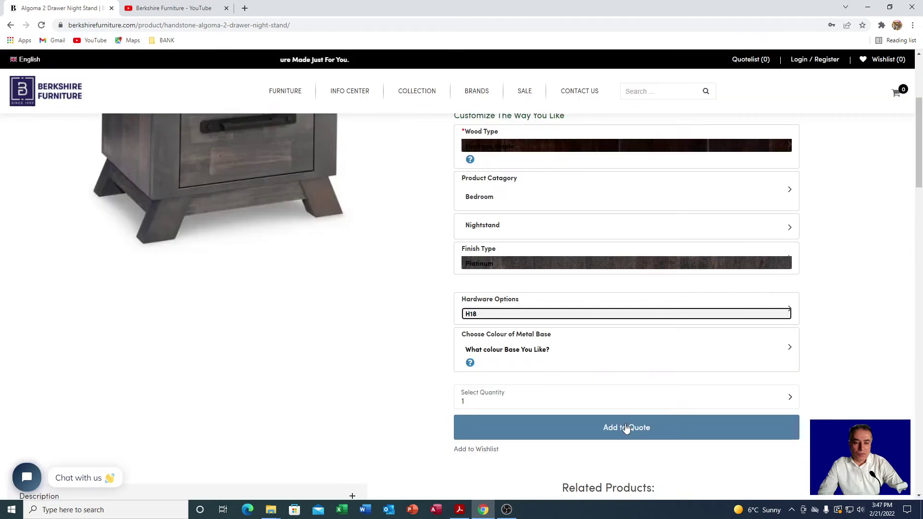
Set 'What colour Base You Like?' to NO (Sunrise Metal Base)
click(510, 352)
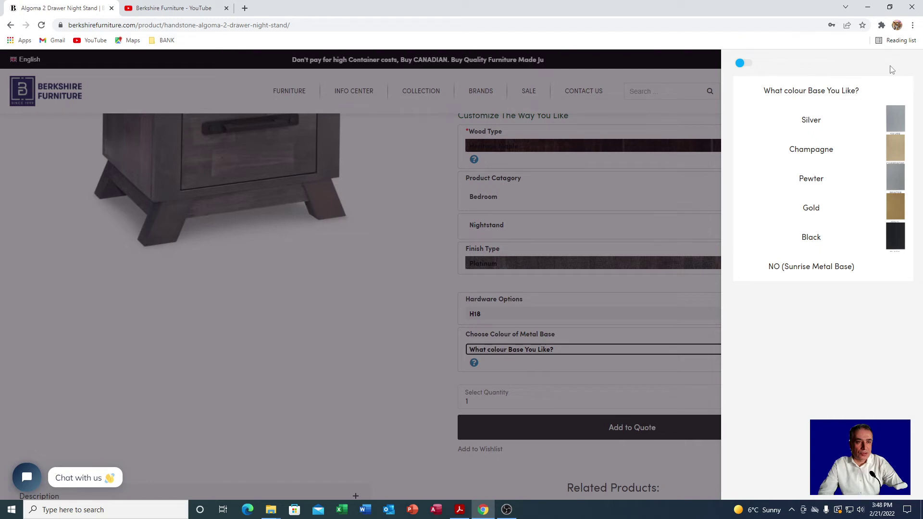
mouse_move(813, 136)
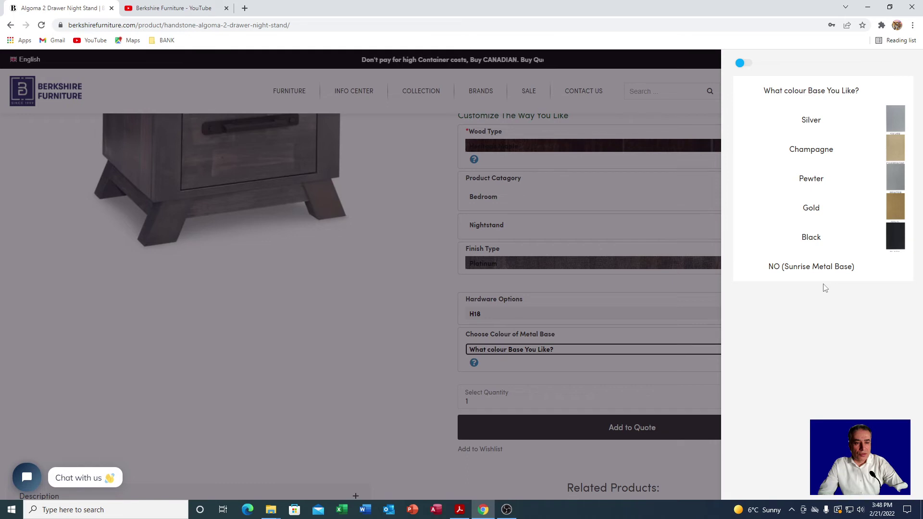
click(812, 269)
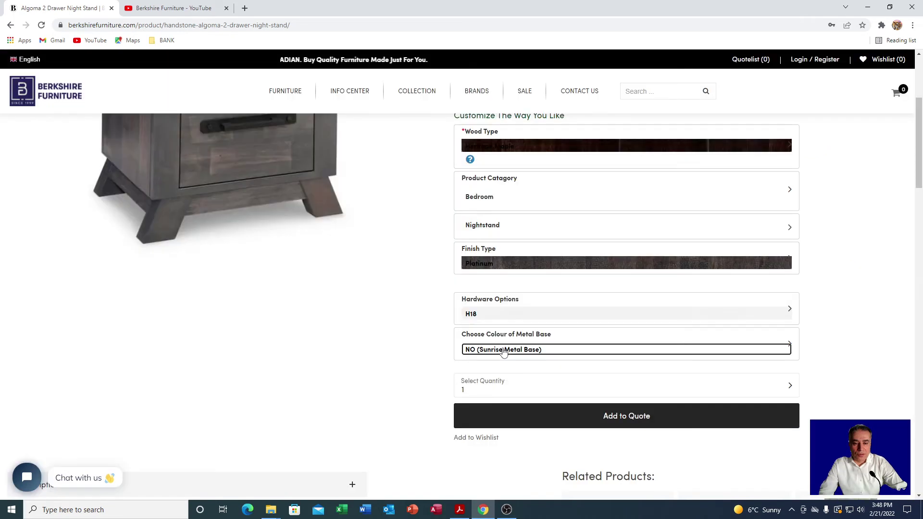
Add the configured nightstand to the quote list and highlight its H18 hardware entry there
click(634, 418)
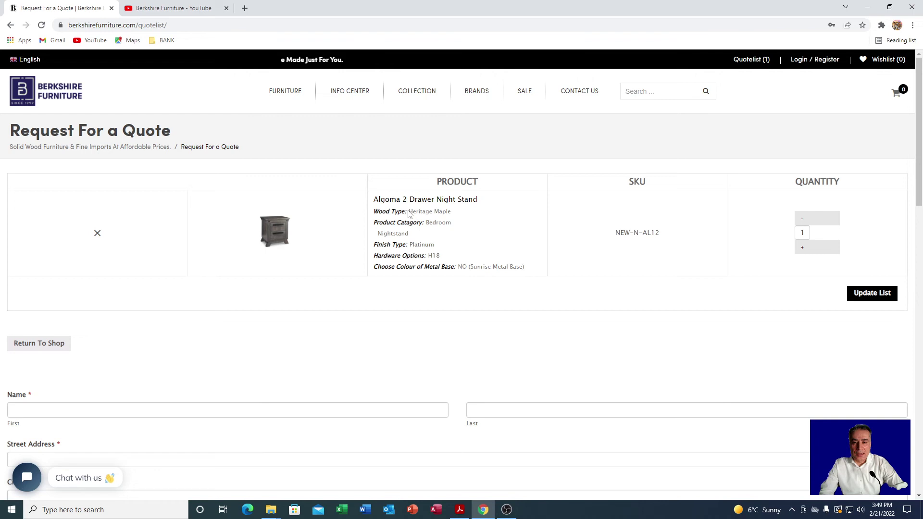
drag(428, 255, 806, 251)
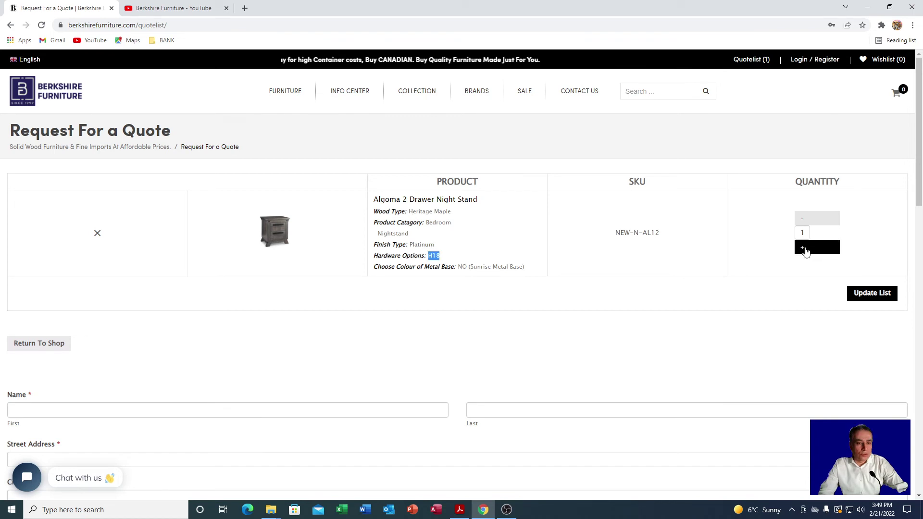
scroll(676, 362, down, 3)
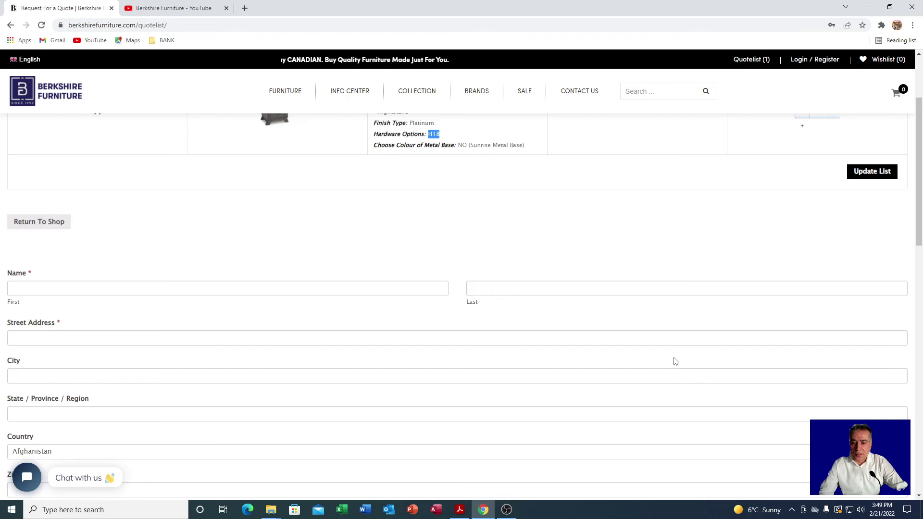
Look over the blank quote form, put the cursor in Message, then return to the list's top
scroll(676, 361, down, 5)
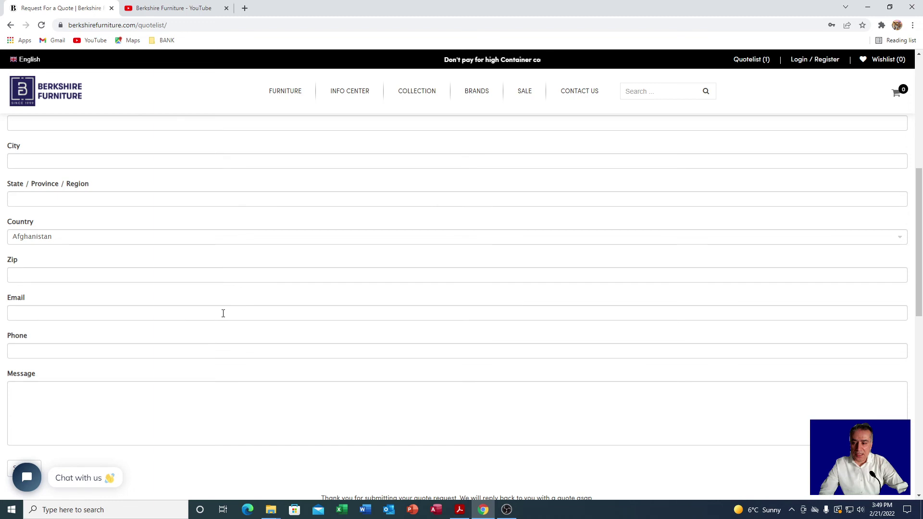
click(126, 403)
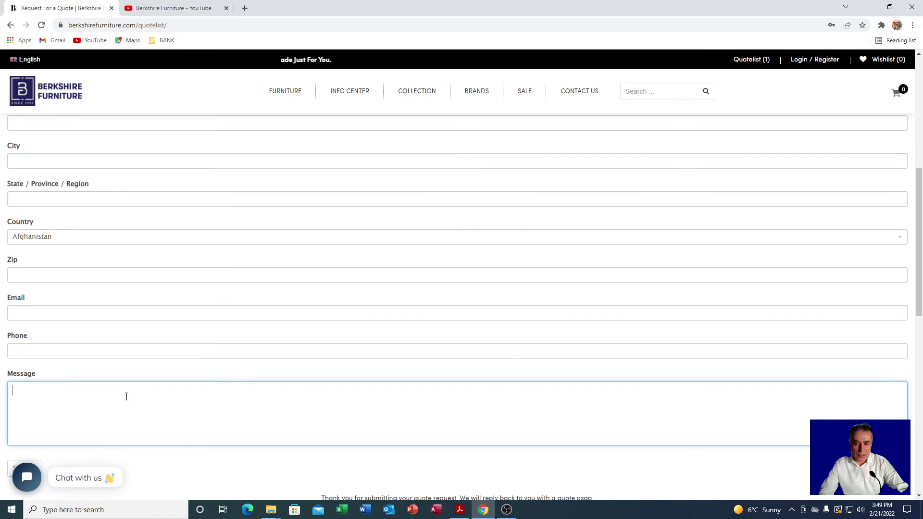
scroll(169, 372, down, 3)
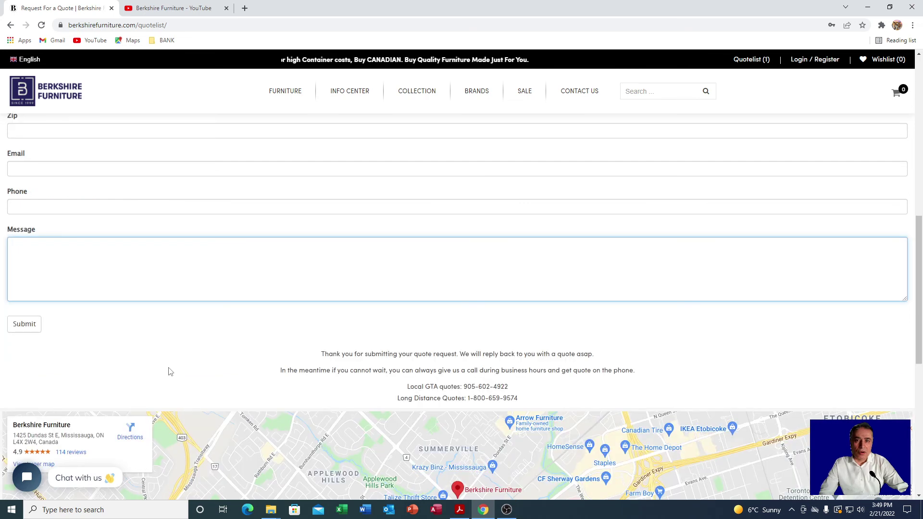
scroll(170, 371, up, 3)
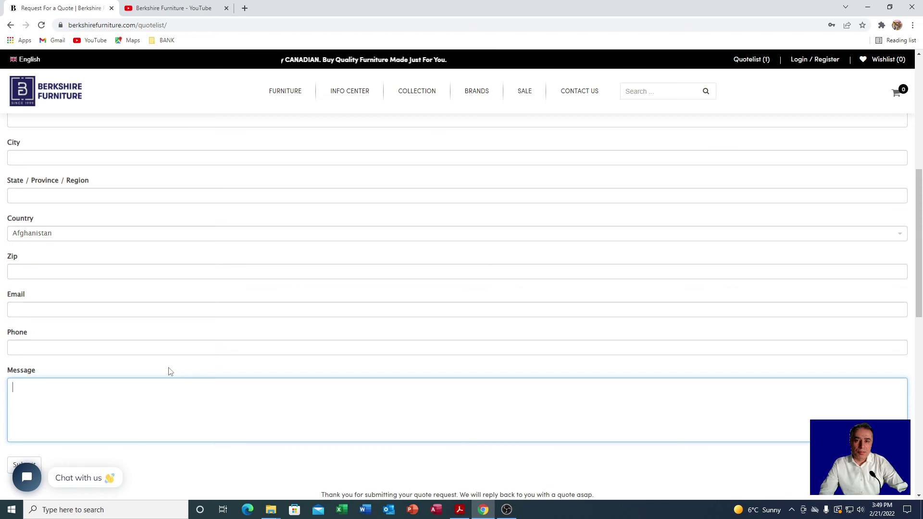
scroll(180, 368, up, 7)
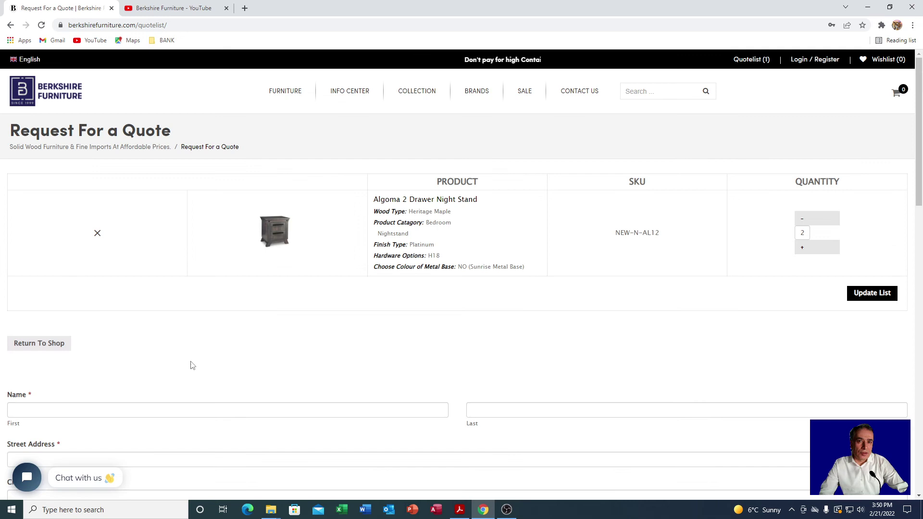